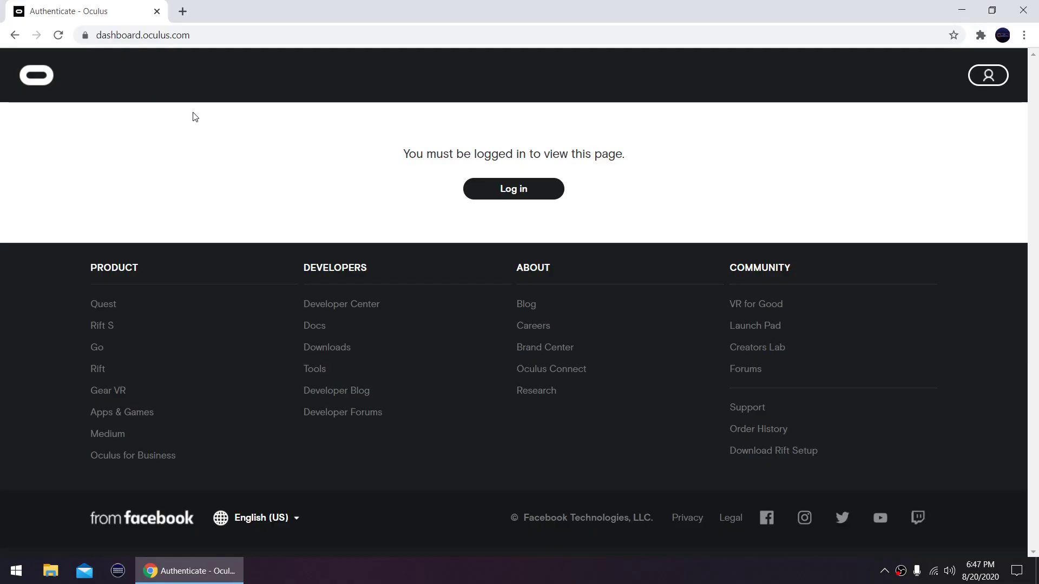
Log in to the Oculus Developer Dashboard with Facebook to reach the empty My Apps page.
{"action": "left_click", "coordinate": [513, 200]}
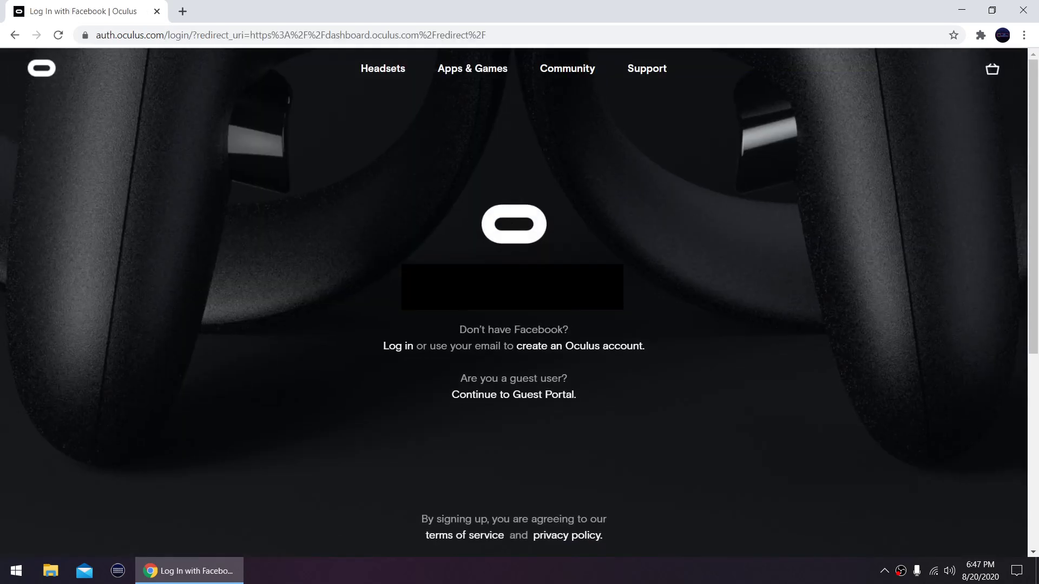
{"action": "left_click", "coordinate": [501, 297]}
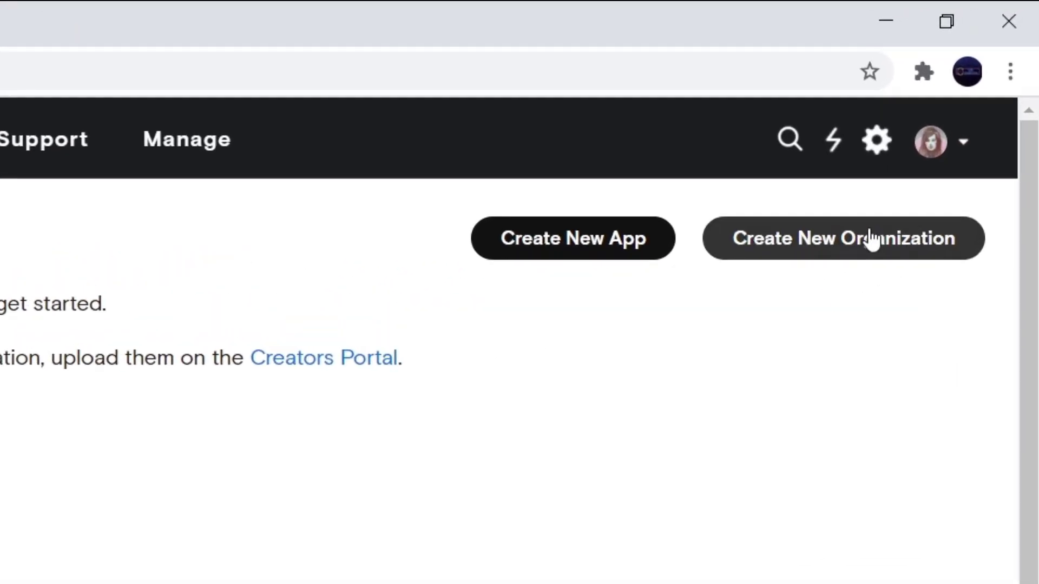
Create the organization 'qqzqq', acknowledge the developer terms, and agree to the NDA.
{"action": "left_click", "coordinate": [947, 123]}
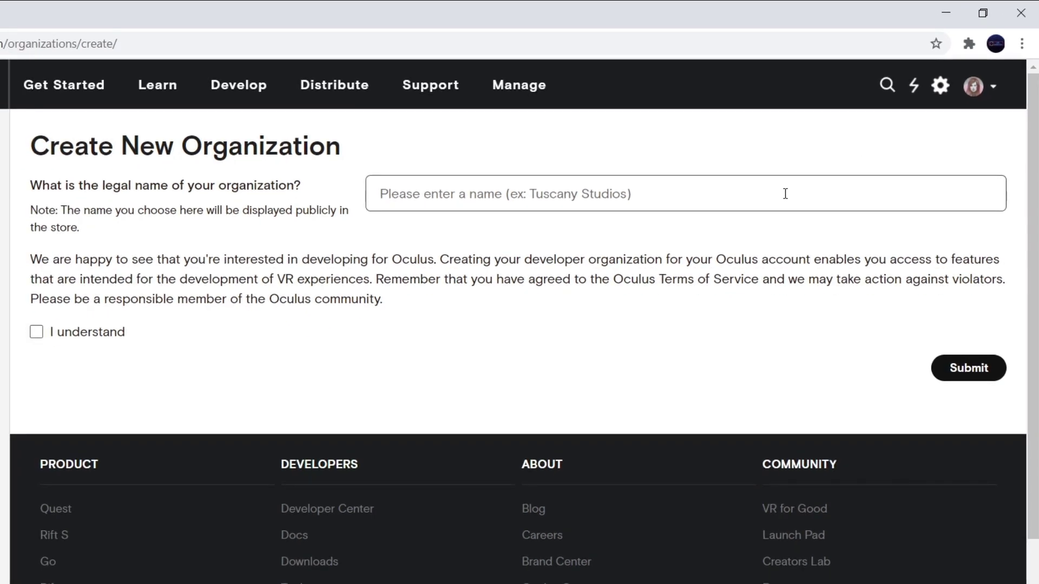
{"action": "left_click", "coordinate": [785, 194]}
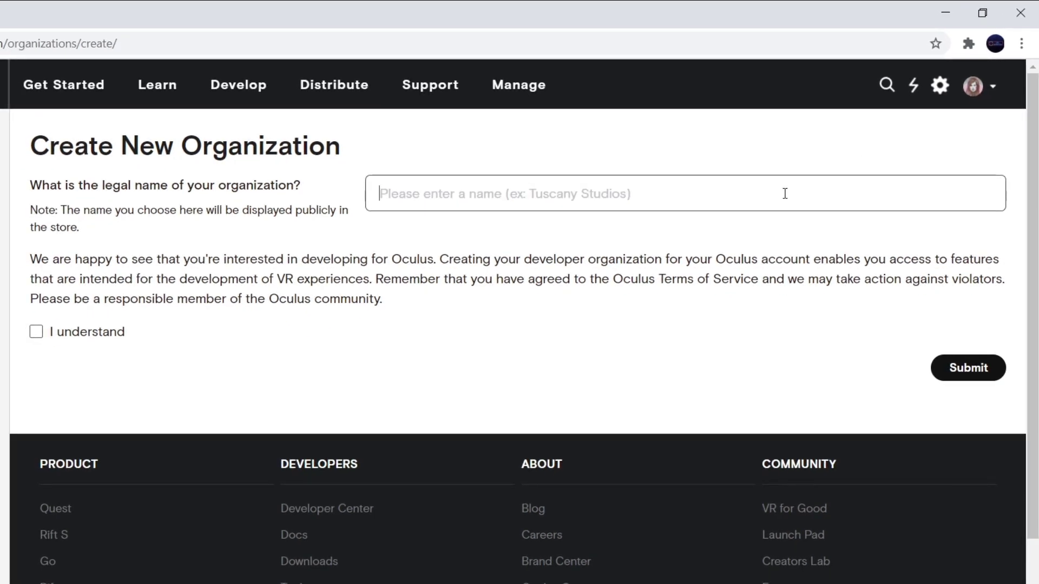
{"action": "type", "text": "qq"}
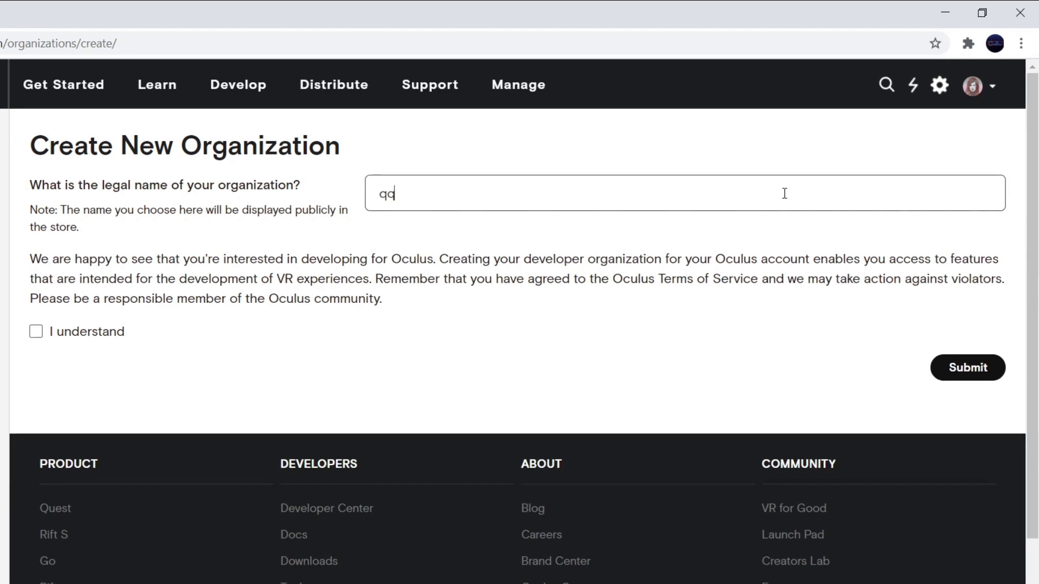
{"action": "type", "text": "zqq"}
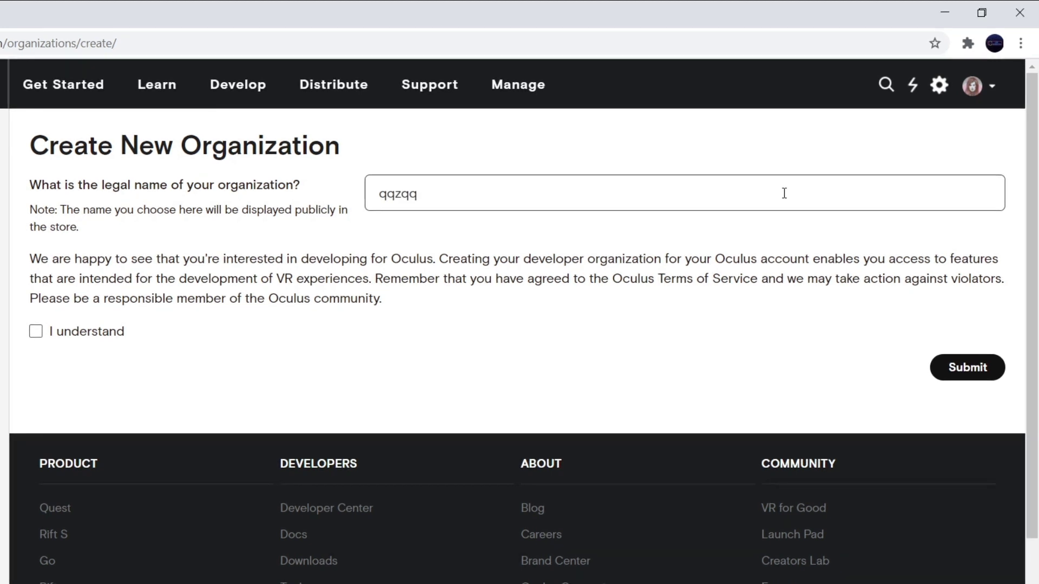
{"action": "key", "text": "ctrl+a"}
{"action": "left_click", "coordinate": [36, 331]}
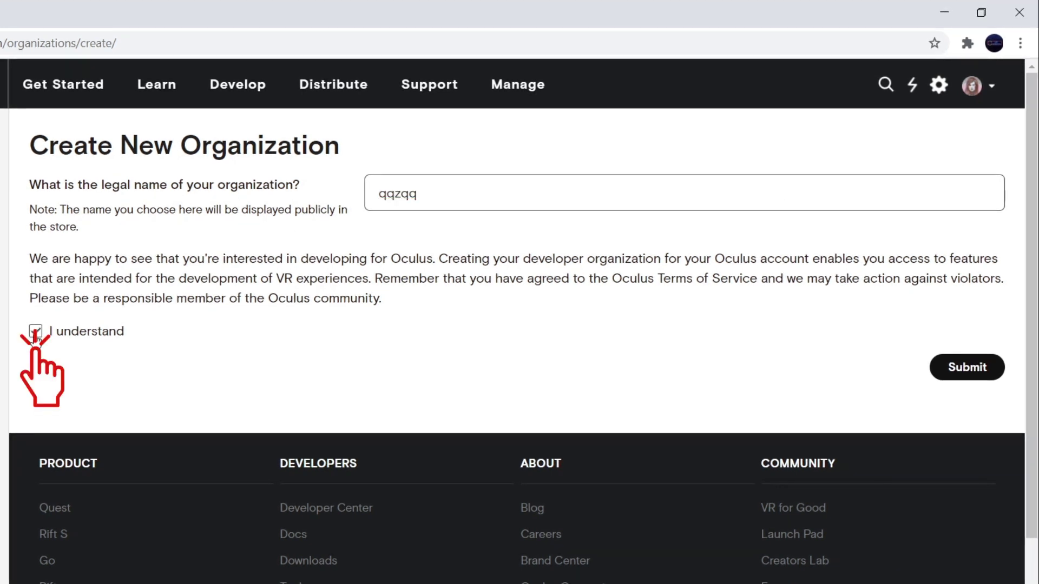
{"action": "left_click", "coordinate": [960, 373]}
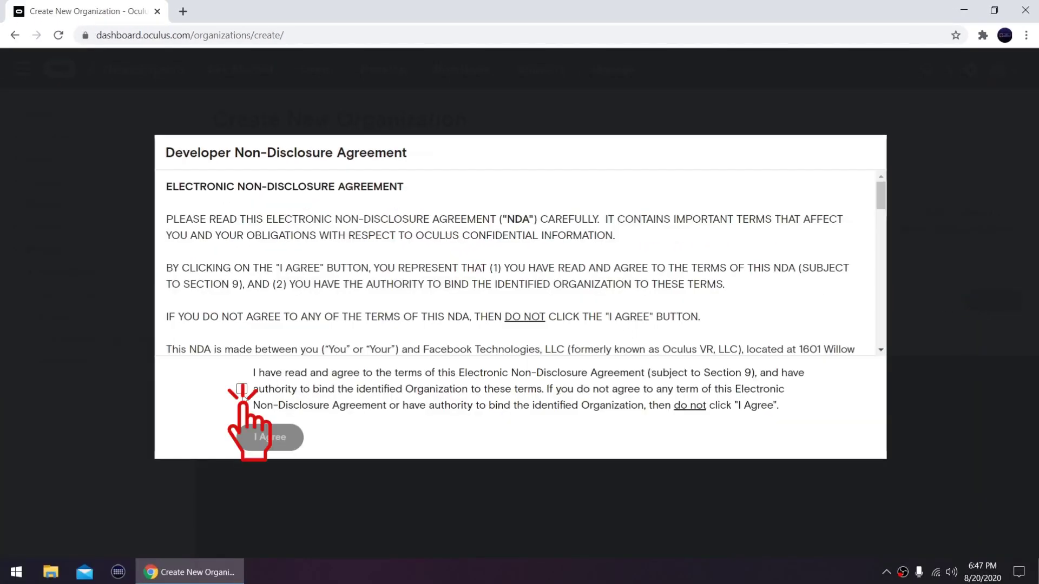
{"action": "left_click", "coordinate": [242, 390]}
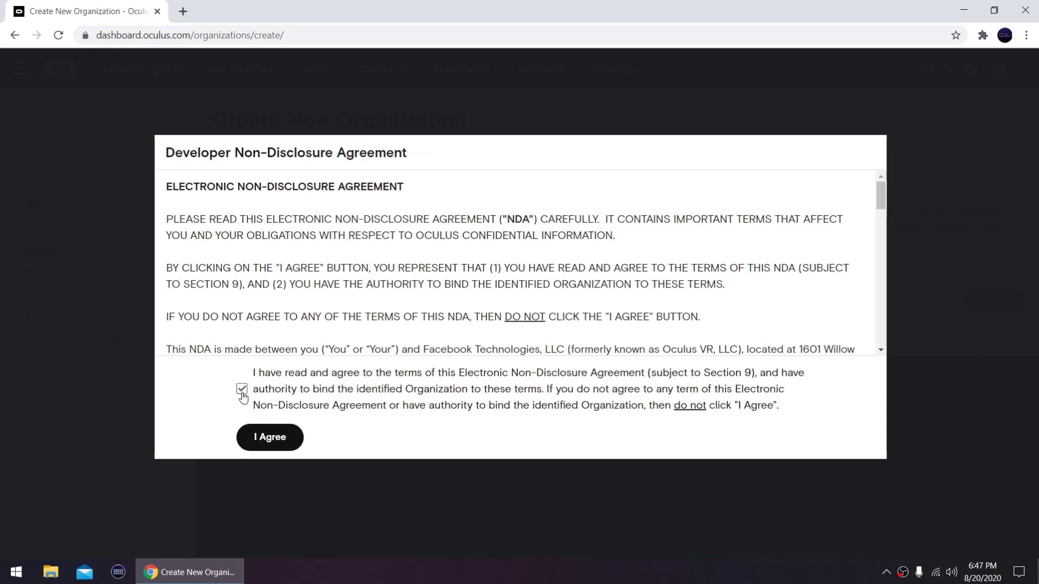
{"action": "left_click", "coordinate": [271, 437]}
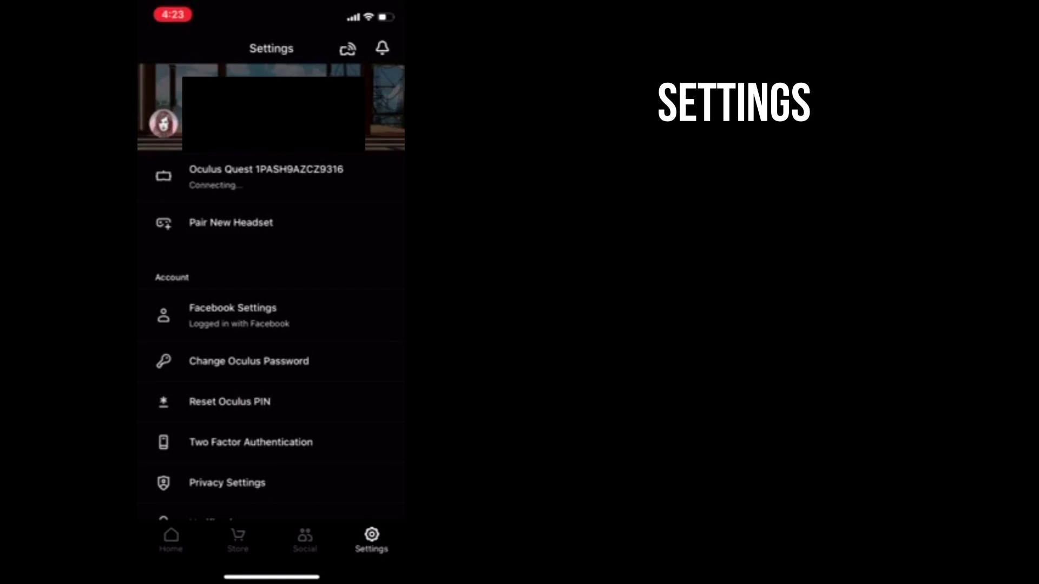
Switch on Developer Mode under the Oculus Quest's More Settings in the phone app.
{"action": "left_click", "coordinate": [231, 179]}
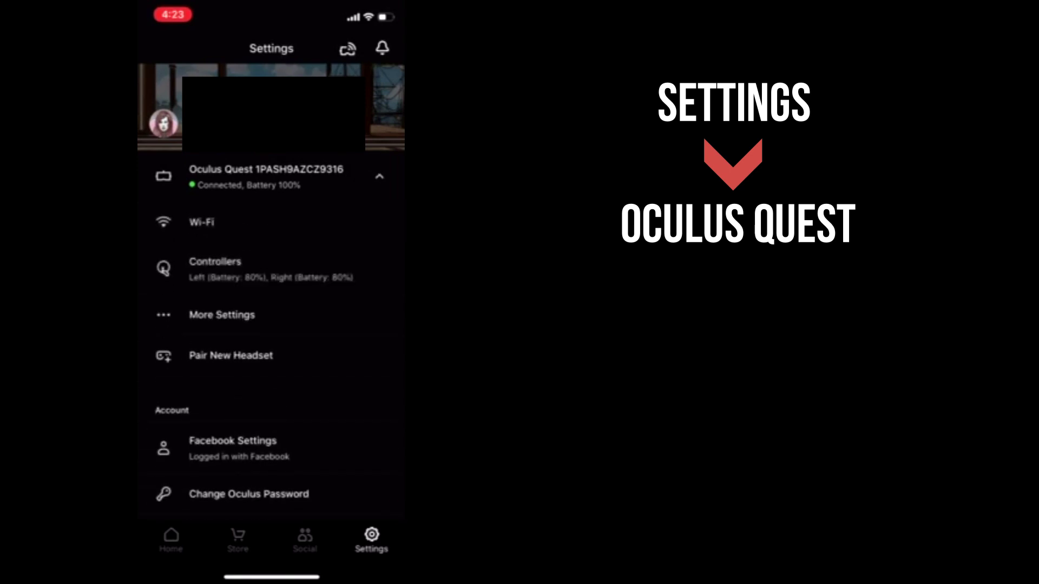
{"action": "left_click", "coordinate": [222, 315]}
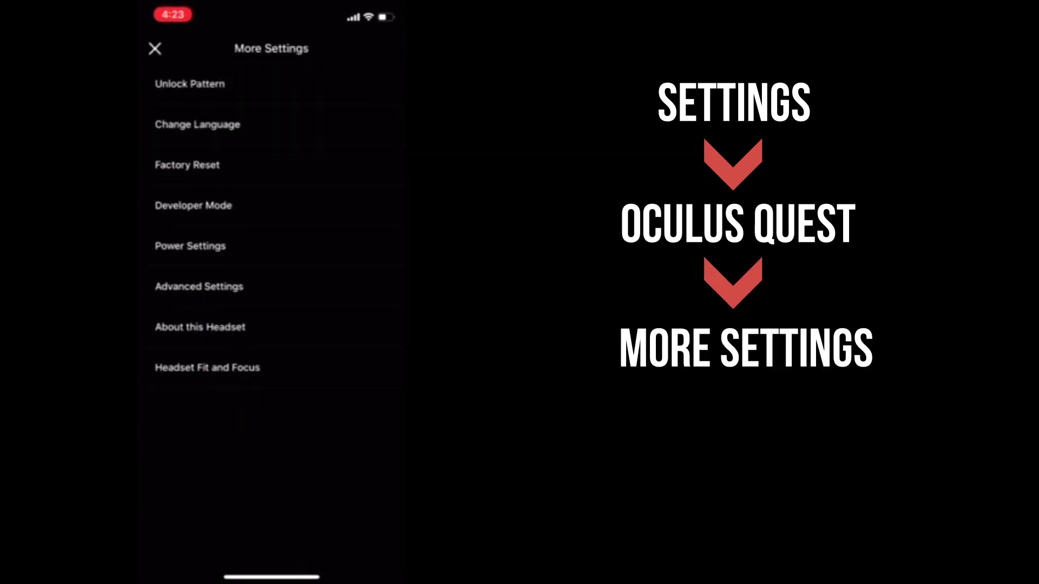
{"action": "left_click", "coordinate": [193, 208]}
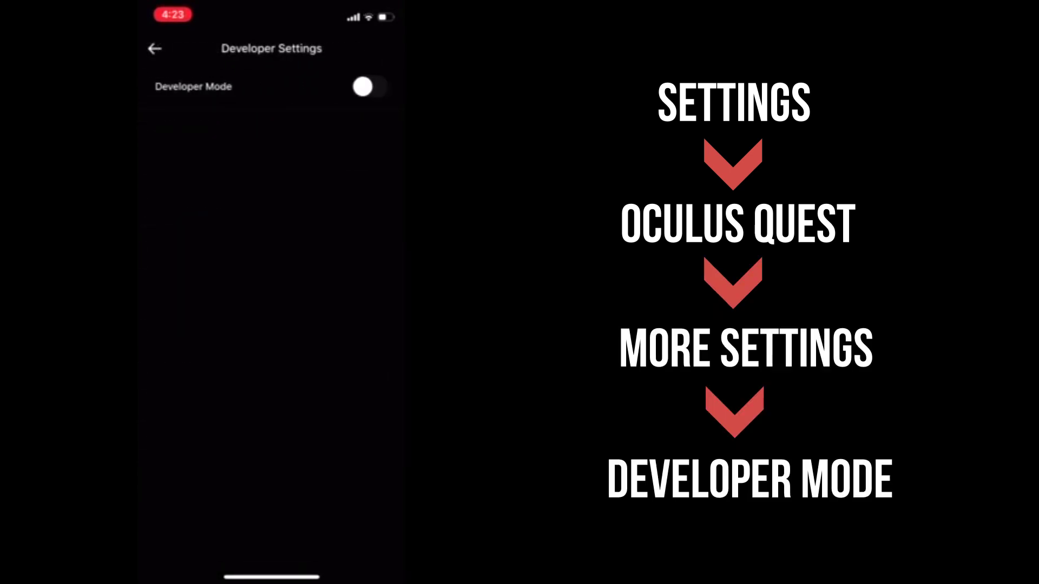
{"action": "left_click", "coordinate": [366, 86]}
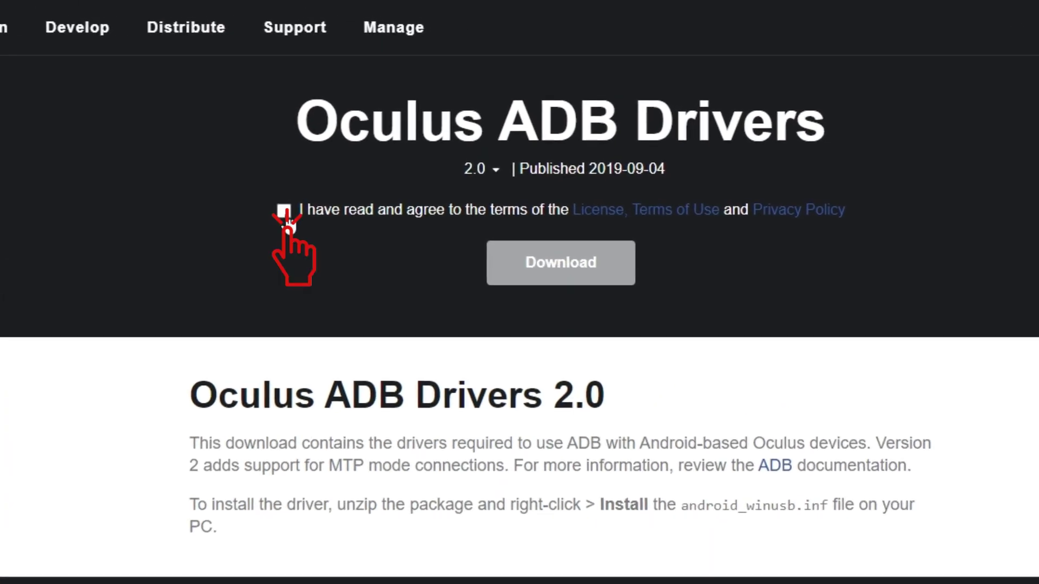
Accept the licence terms and download the oculus-adb-driver-2.0 zip.
{"action": "left_click", "coordinate": [283, 211]}
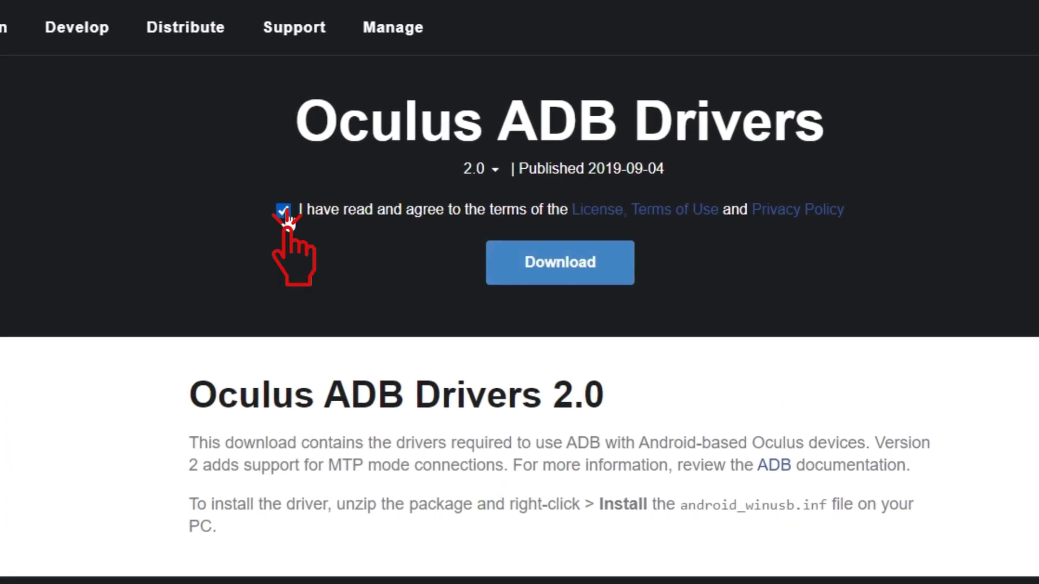
{"action": "left_click", "coordinate": [560, 262]}
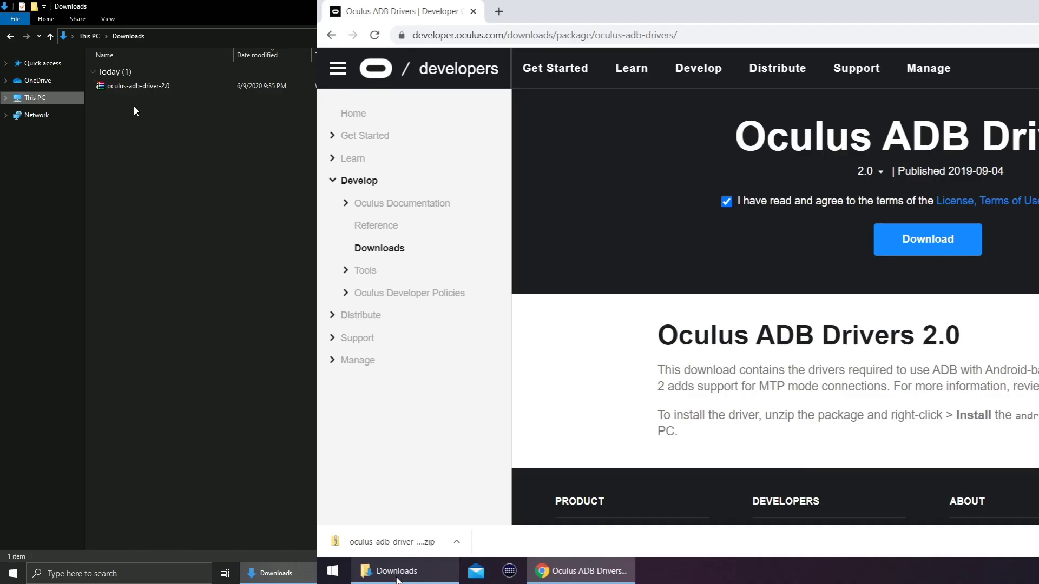
Extract the oculus-adb-driver-2.0 zip in the Downloads folder.
{"action": "left_click", "coordinate": [397, 575]}
{"action": "right_click", "coordinate": [134, 87]}
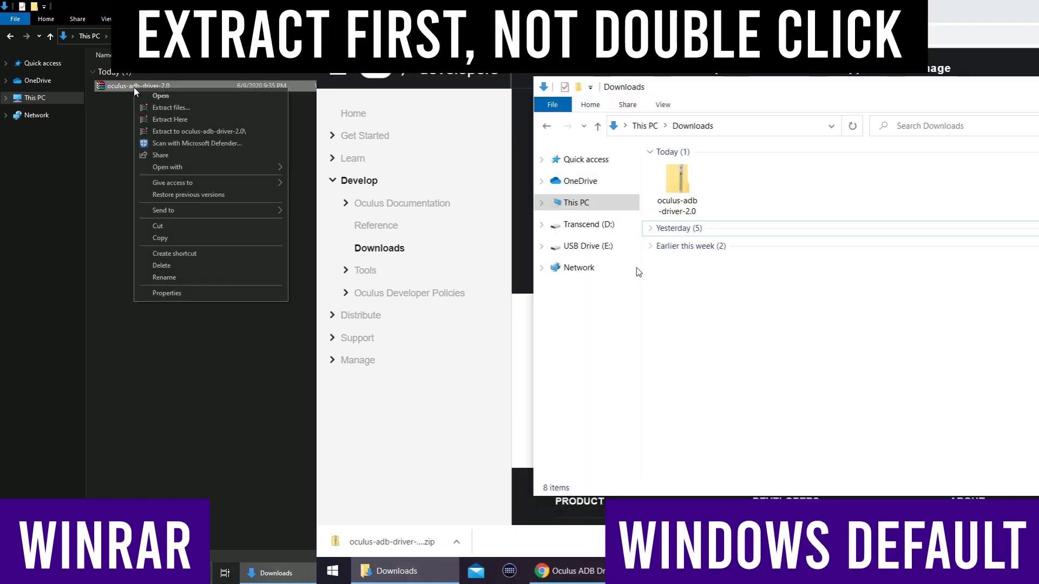
{"action": "left_click", "coordinate": [678, 190]}
{"action": "right_click", "coordinate": [680, 204]}
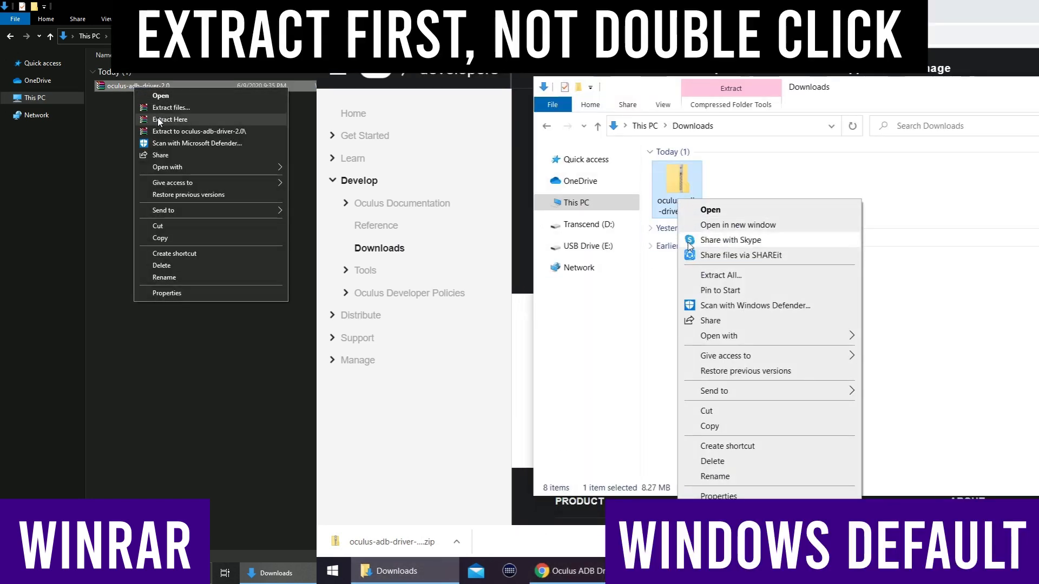
{"action": "left_click", "coordinate": [693, 275]}
{"action": "left_click", "coordinate": [158, 119]}
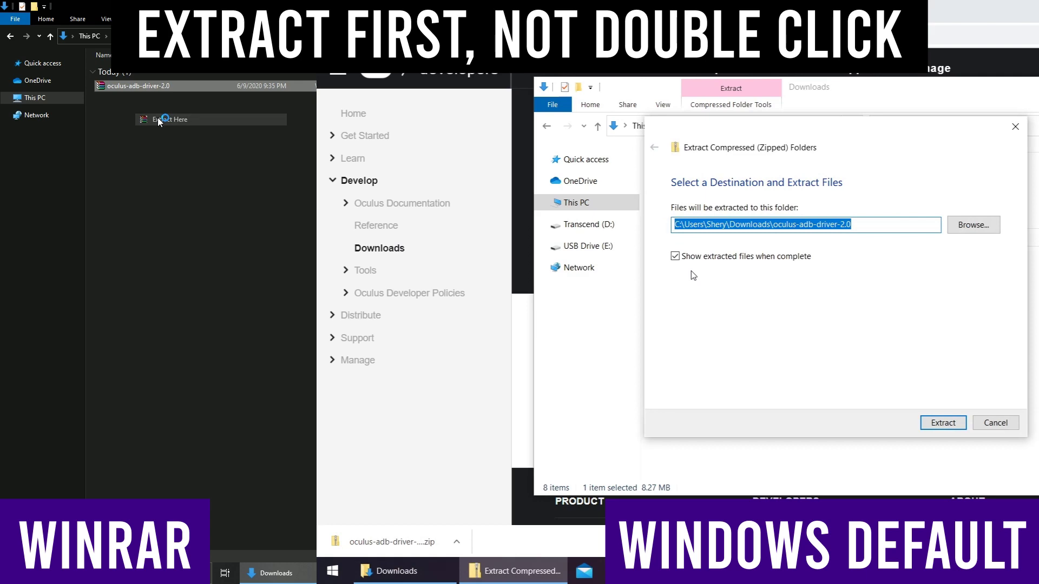
{"action": "left_click", "coordinate": [941, 423]}
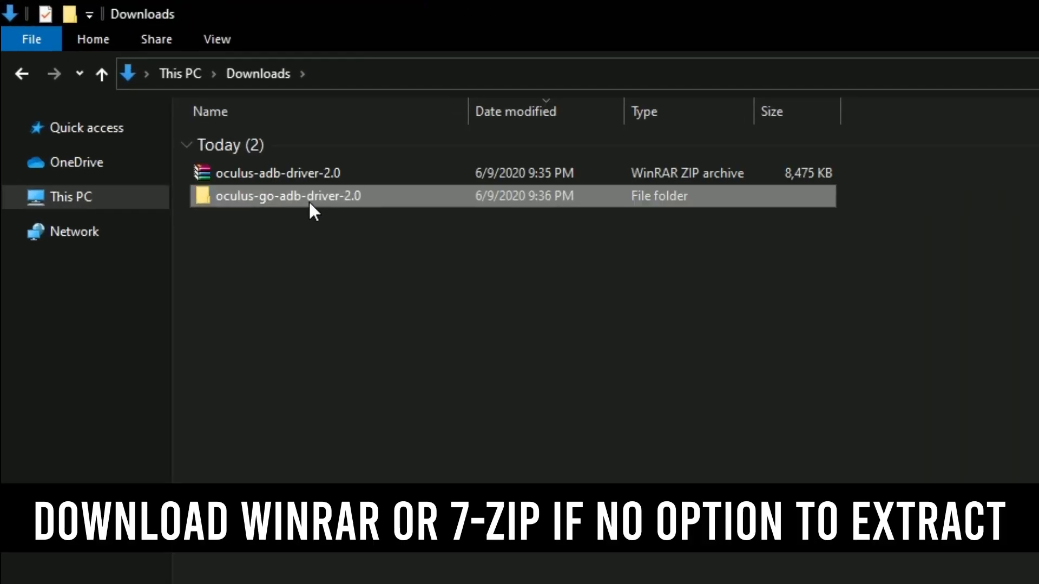
Install android_winusb from the extracted oculus-go-adb-driver-2.0 usb_driver folder.
{"action": "double_click", "coordinate": [155, 98]}
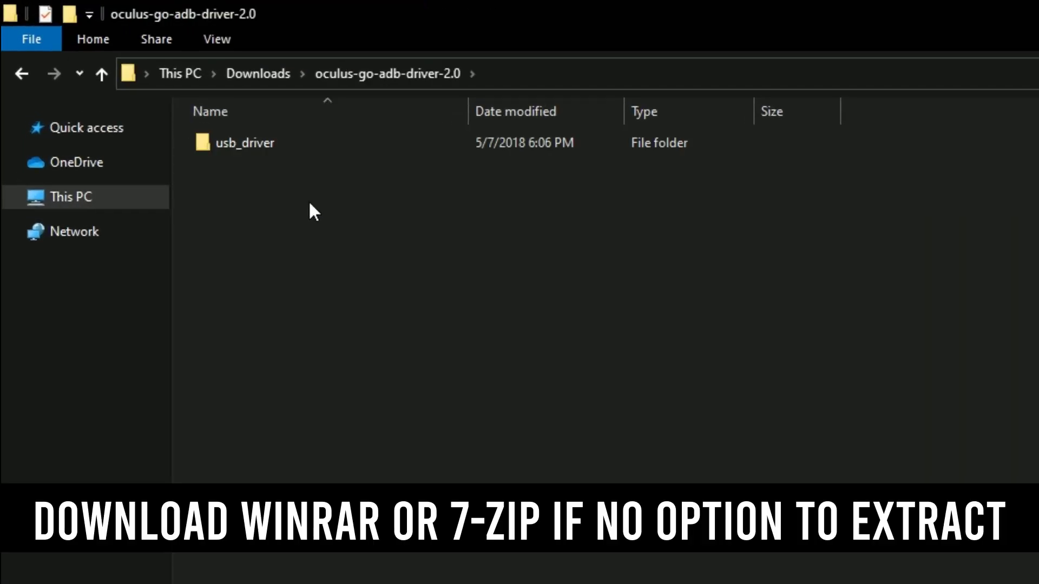
{"action": "double_click", "coordinate": [264, 146]}
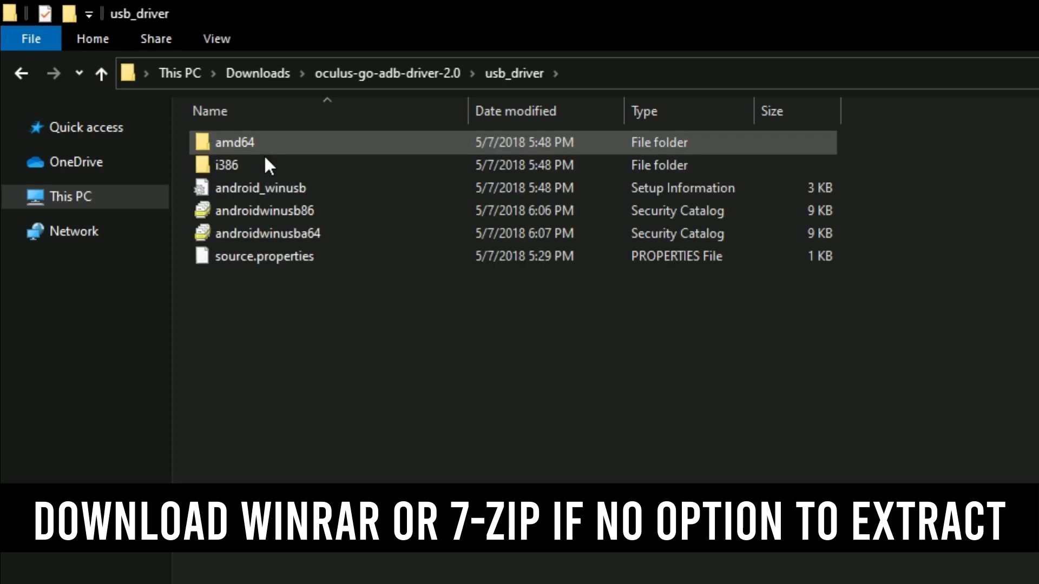
{"action": "left_click", "coordinate": [270, 190]}
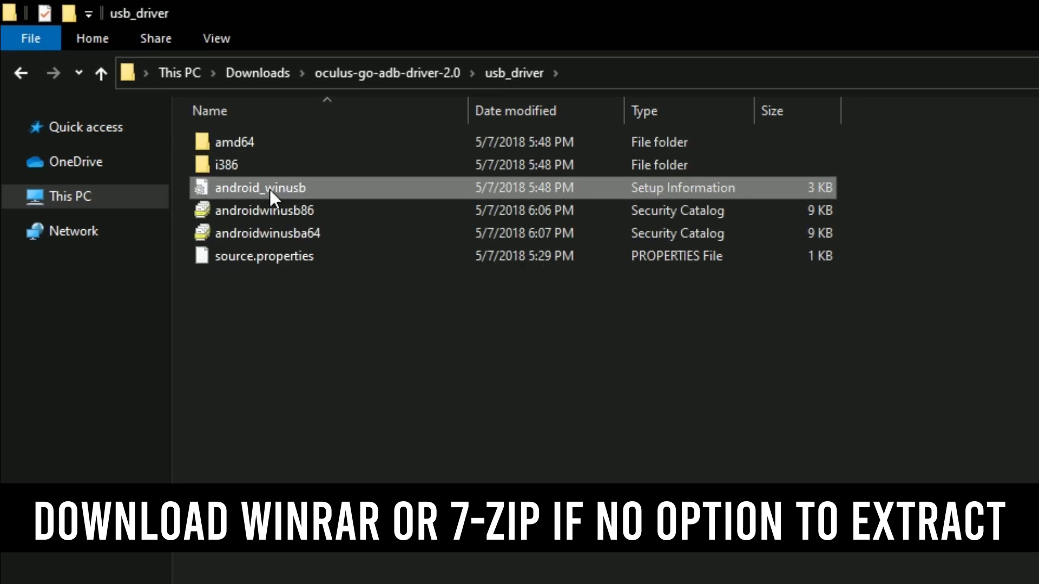
{"action": "right_click", "coordinate": [269, 189]}
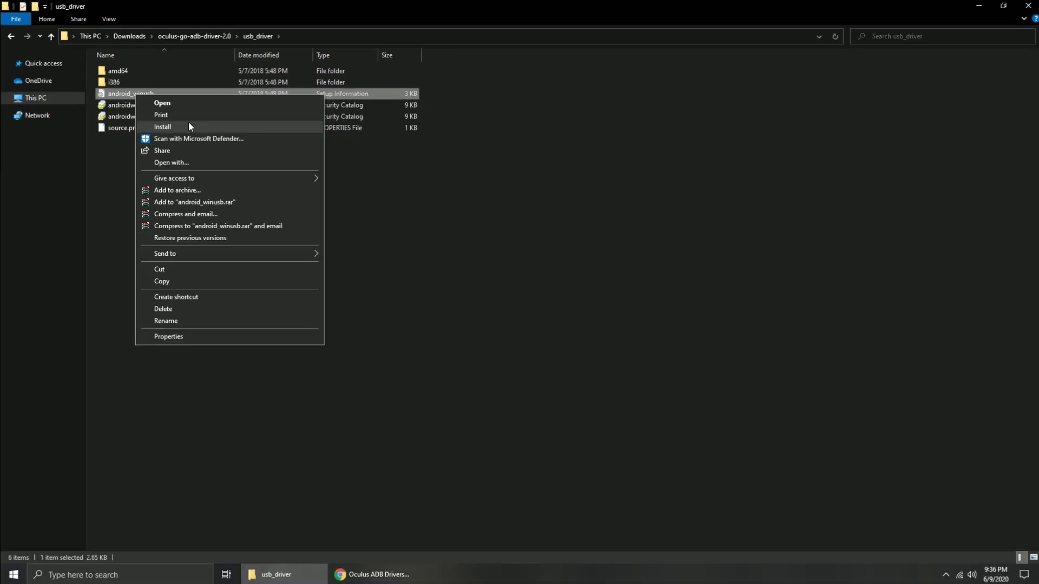
{"action": "left_click", "coordinate": [335, 253]}
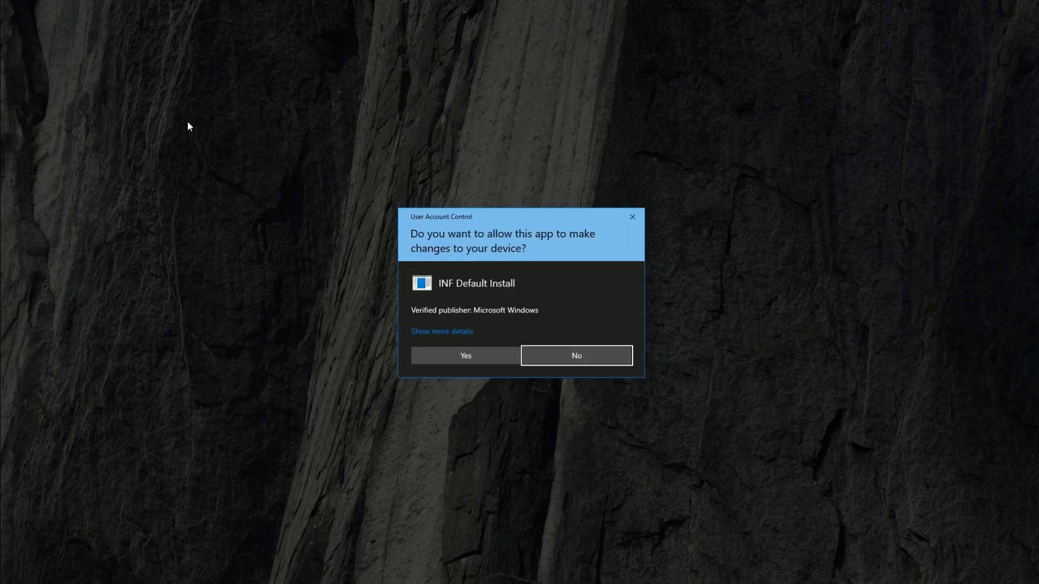
Approve the UAC prompt and install the Oculus VR device driver software.
{"action": "left_click", "coordinate": [466, 354]}
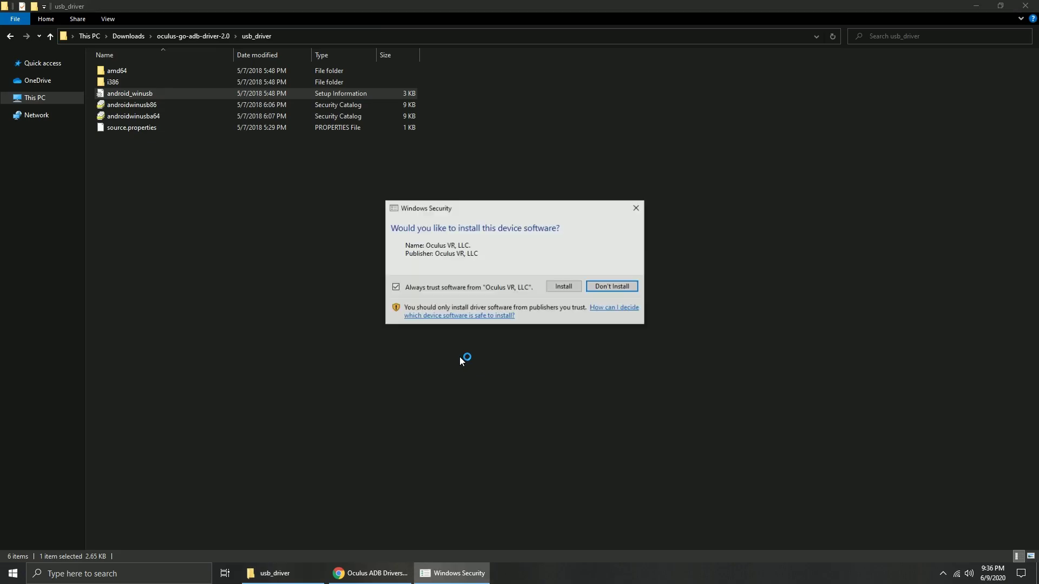
{"action": "left_click", "coordinate": [564, 287]}
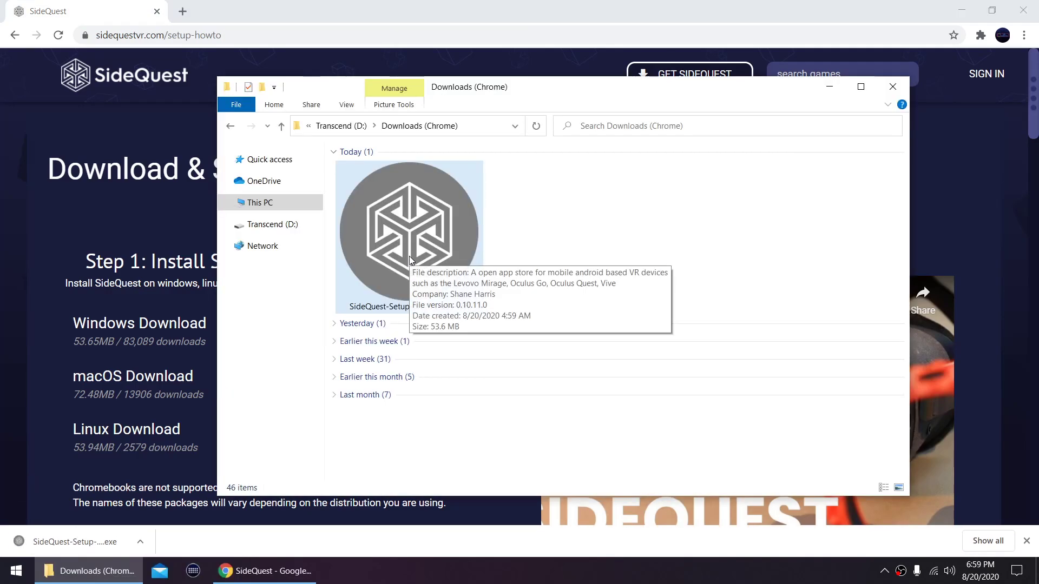
Run SideQuest-Setup.exe and install it for the current user only in the default folder.
{"action": "double_click", "coordinate": [411, 260]}
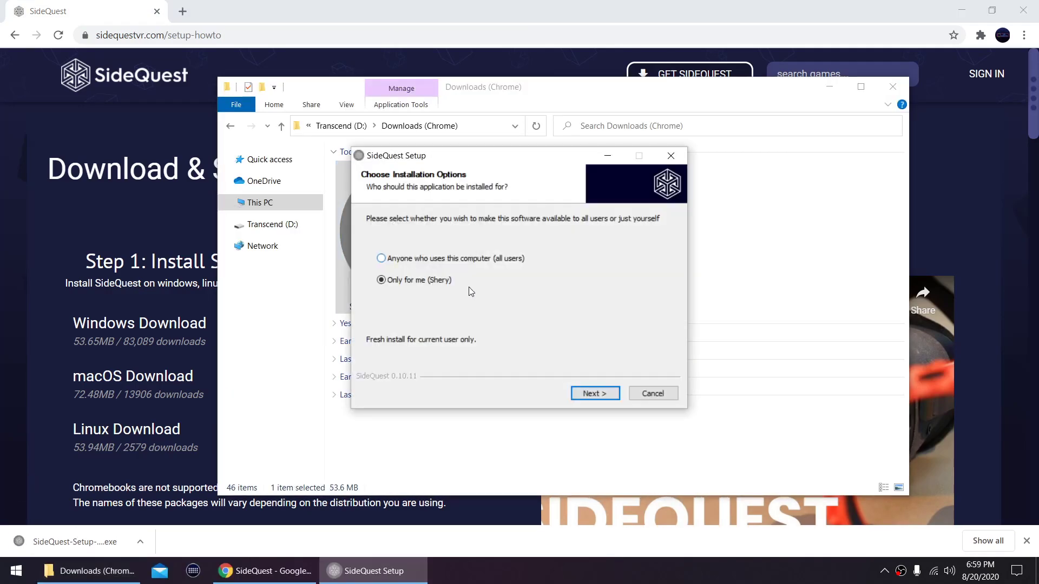
{"action": "left_click", "coordinate": [585, 391]}
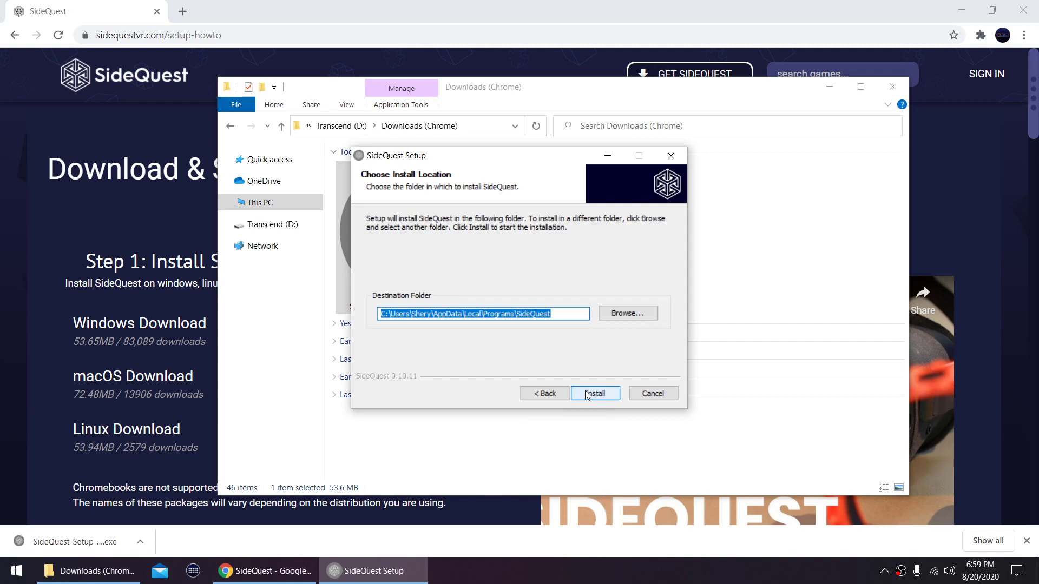
{"action": "left_click", "coordinate": [586, 391]}
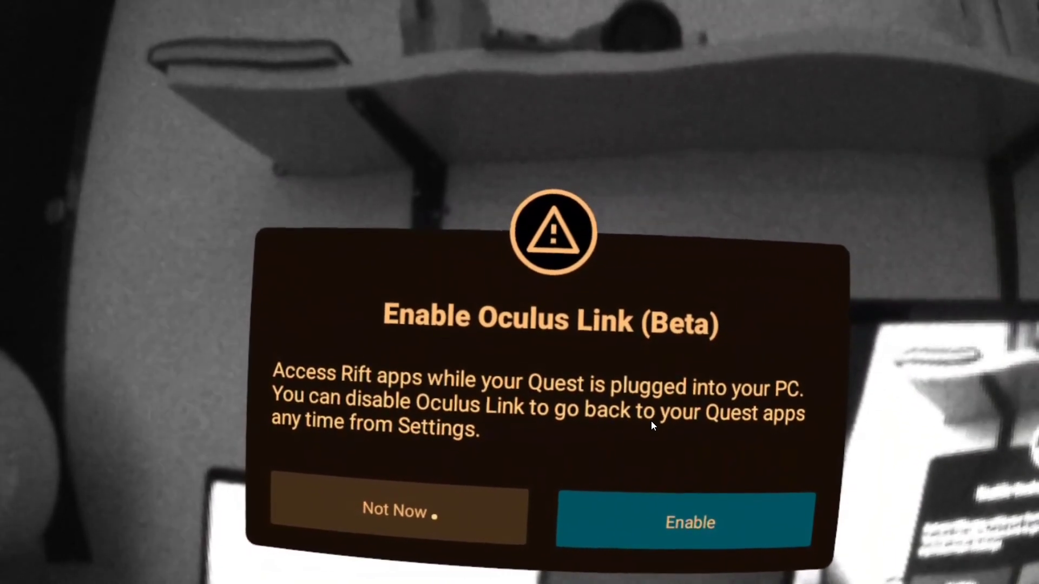
Choose Not Now on the headset's Enable Oculus Link (Beta) prompt.
{"action": "left_click", "coordinate": [434, 516]}
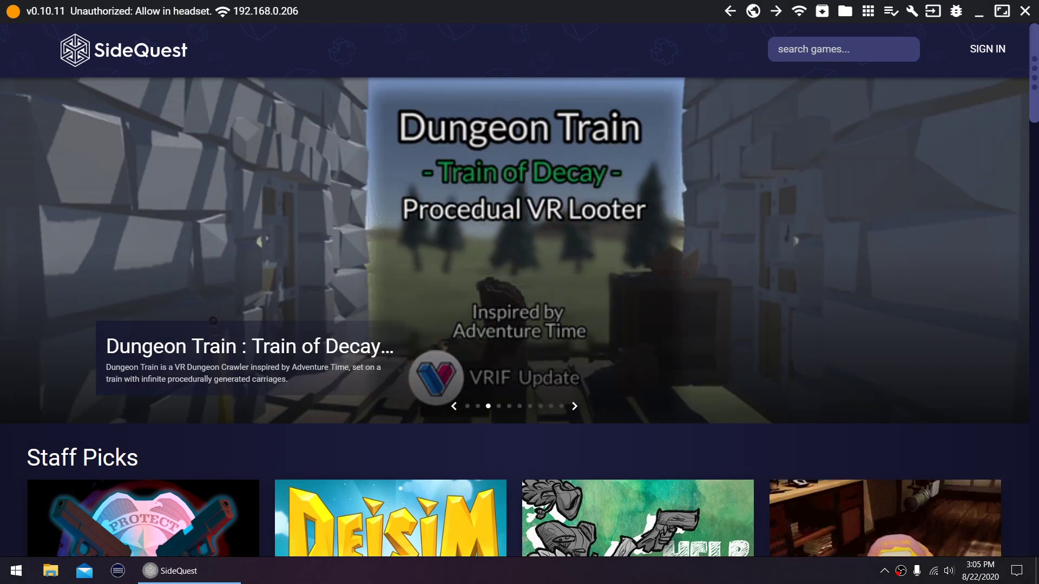
Search for 'task' and launch Task Manager.
{"action": "left_click", "coordinate": [22, 571]}
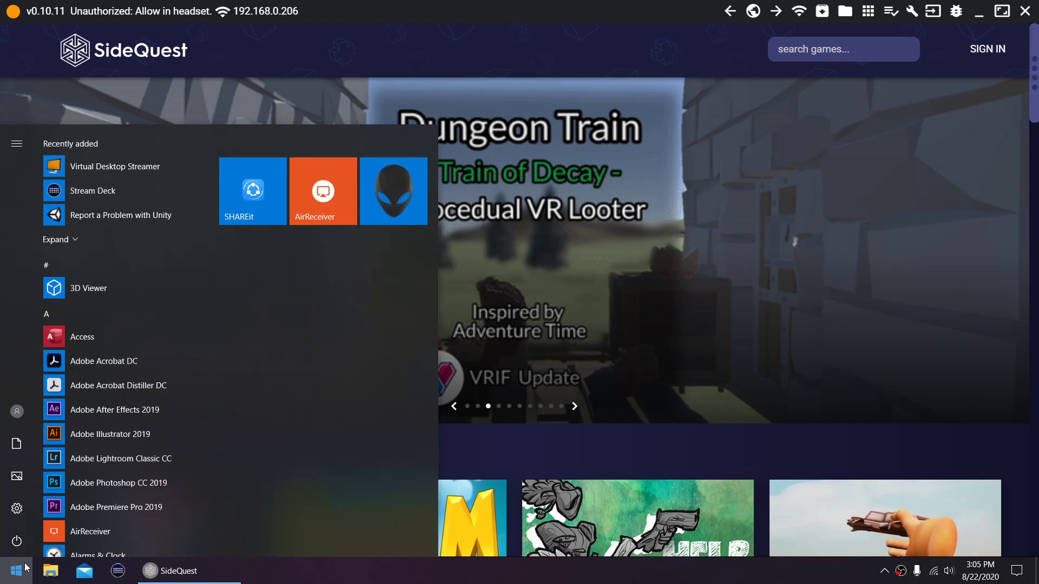
{"action": "left_click", "coordinate": [26, 568]}
{"action": "left_click", "coordinate": [26, 568]}
{"action": "type", "text": "task"}
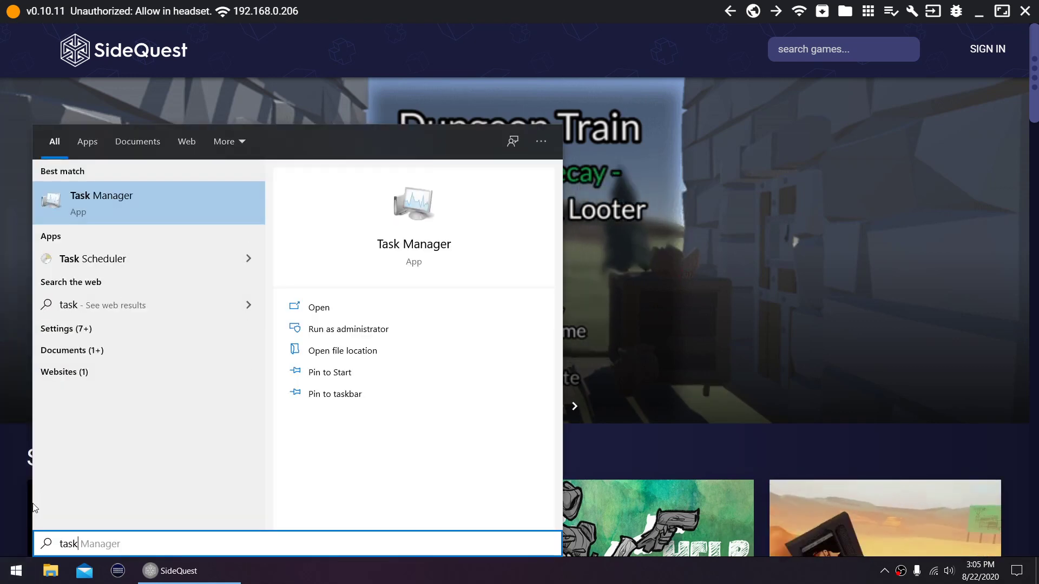
{"action": "key", "text": "Return"}
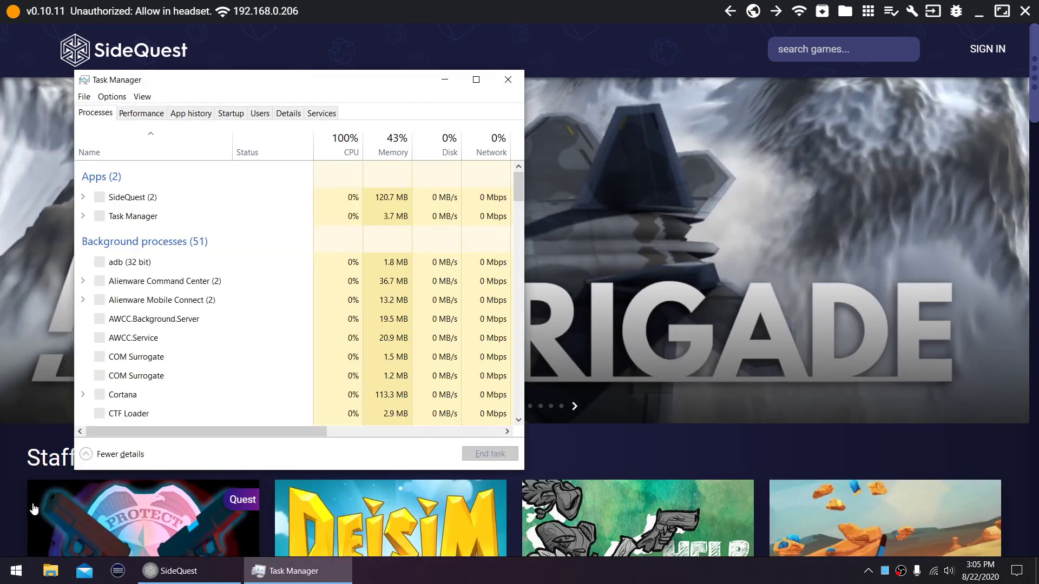
End the OVR Service Launcher and OVR Redir processes.
{"action": "scroll", "coordinate": [118, 260], "scroll_direction": "down", "scroll_amount": 10}
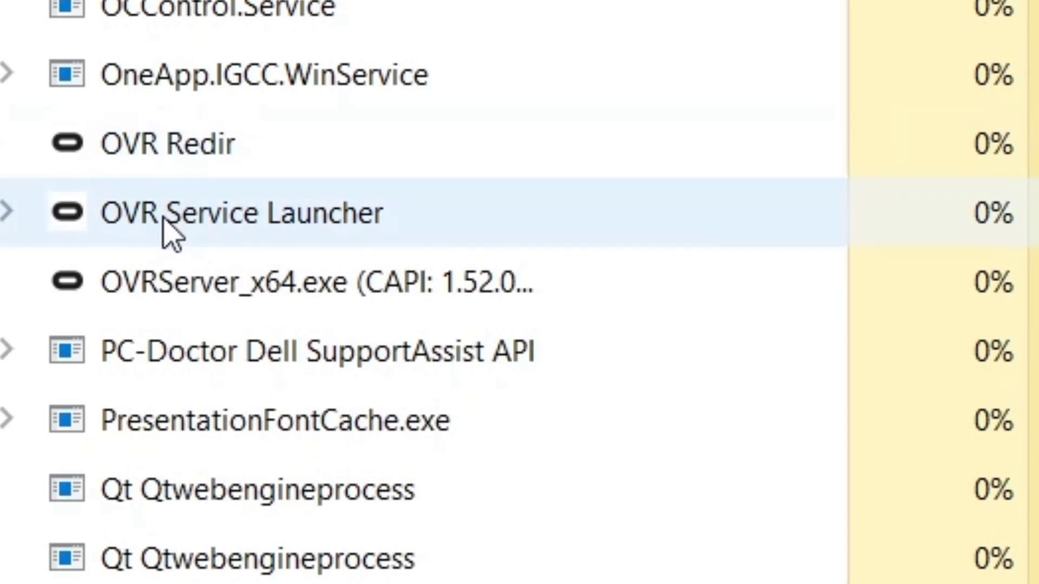
{"action": "right_click", "coordinate": [200, 230]}
{"action": "left_click", "coordinate": [200, 295]}
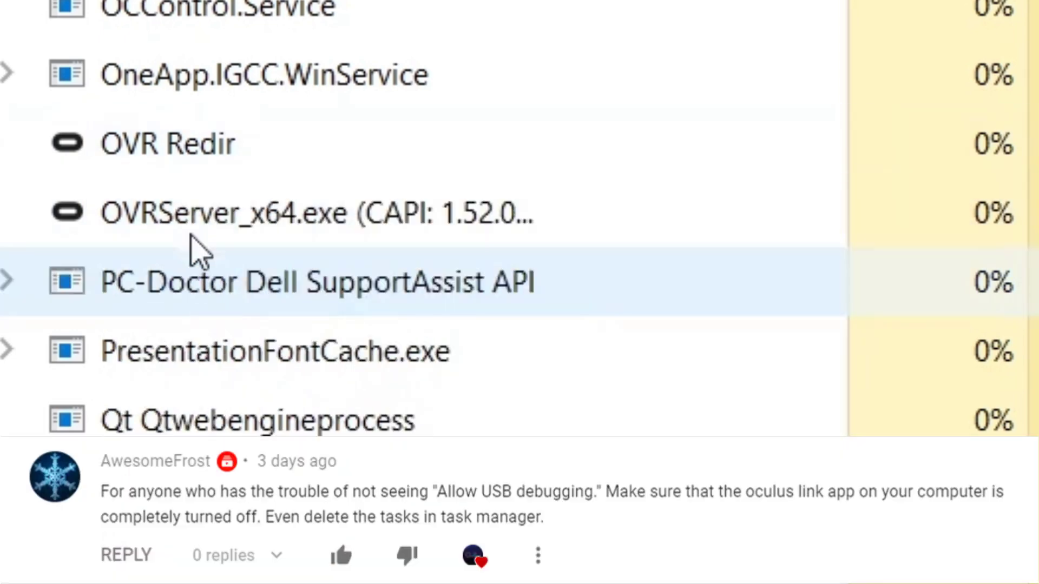
{"action": "right_click", "coordinate": [200, 149]}
{"action": "left_click", "coordinate": [278, 187]}
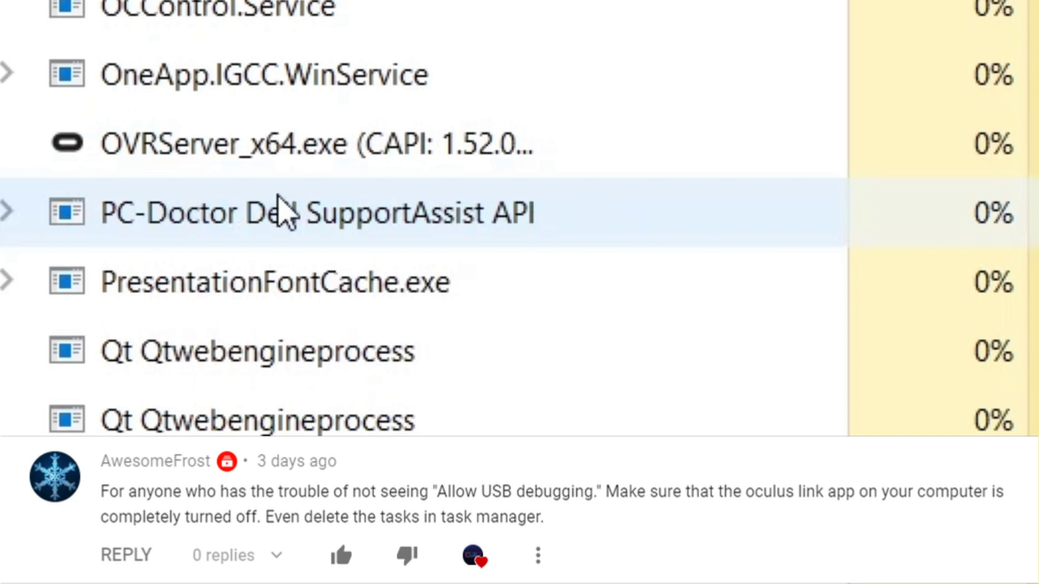